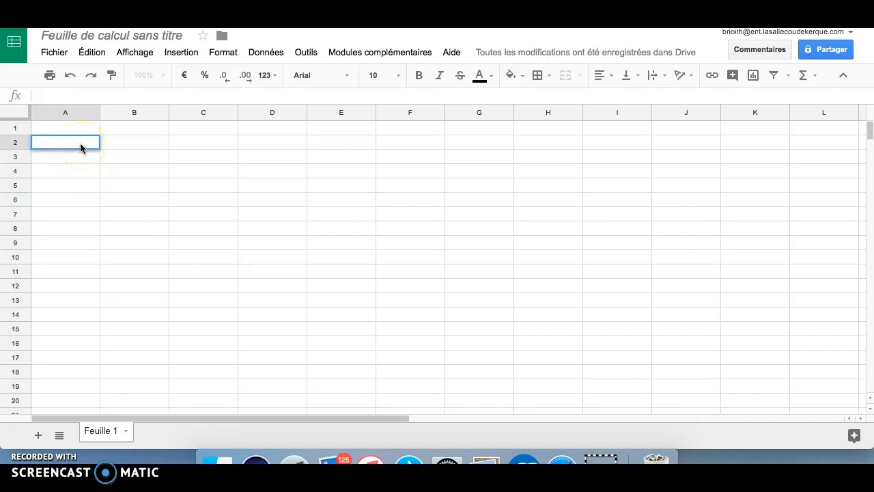
Step: Paste the copied mass and weight table into A1:B9, with headers Masse (kg) and Poids( N) above eight rows of measurements
click(108, 166)
drag(126, 231, 76, 81)
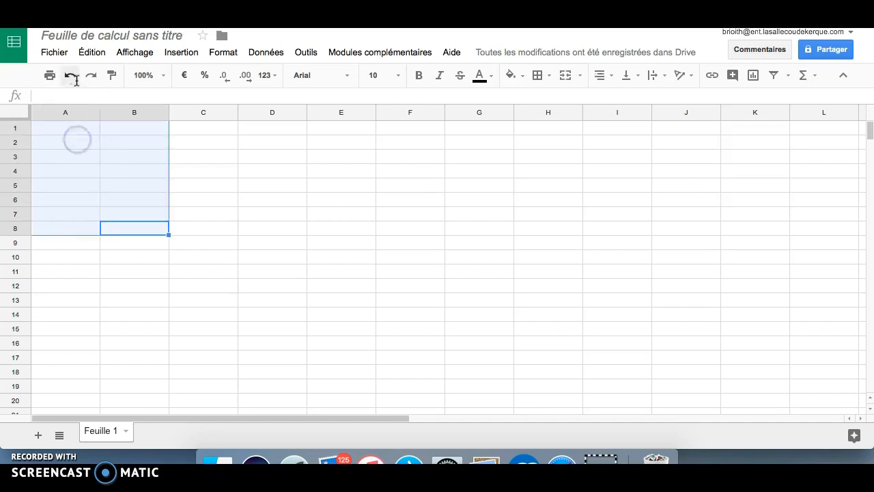
text(Masse (kg)	Poids( N) 0,195	2 0,228	2,5 0,102	1 0,385	4 0,147	1,5 0,32	3 0,442	4,5 0	0)
click(234, 184)
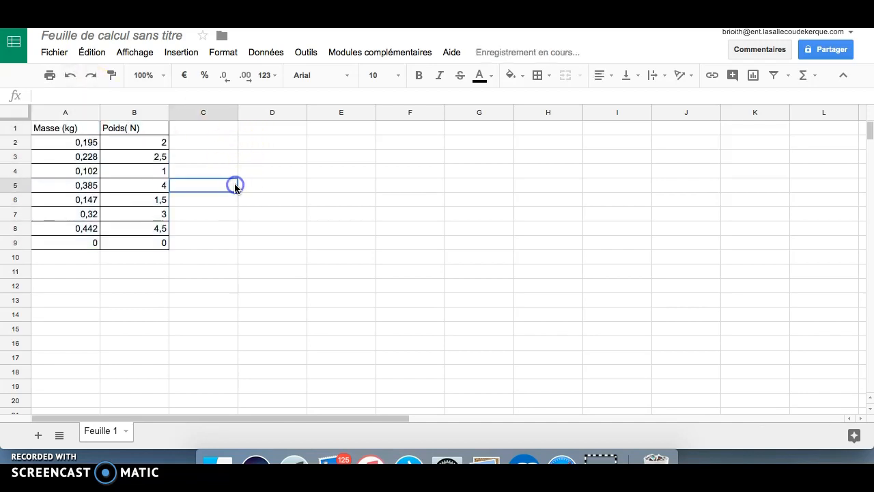
Step: Insert a chart based on the whole mass and weight table, A1:B9
drag(73, 128, 127, 139)
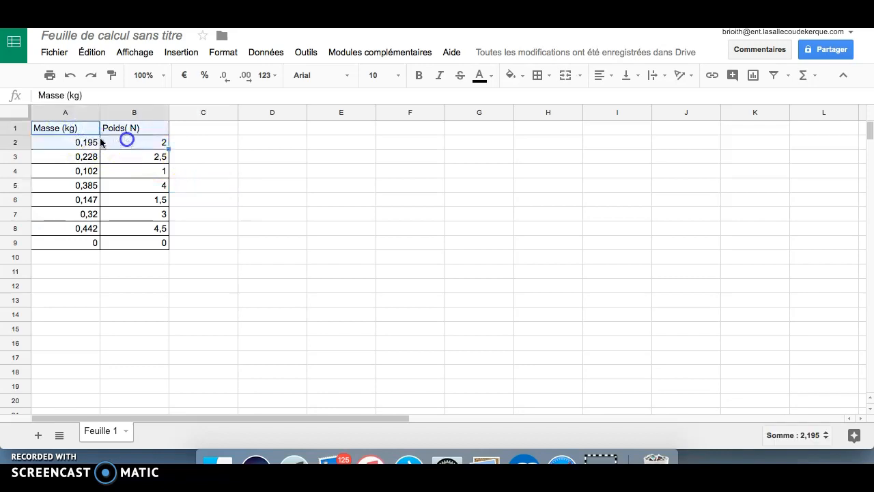
click(66, 128)
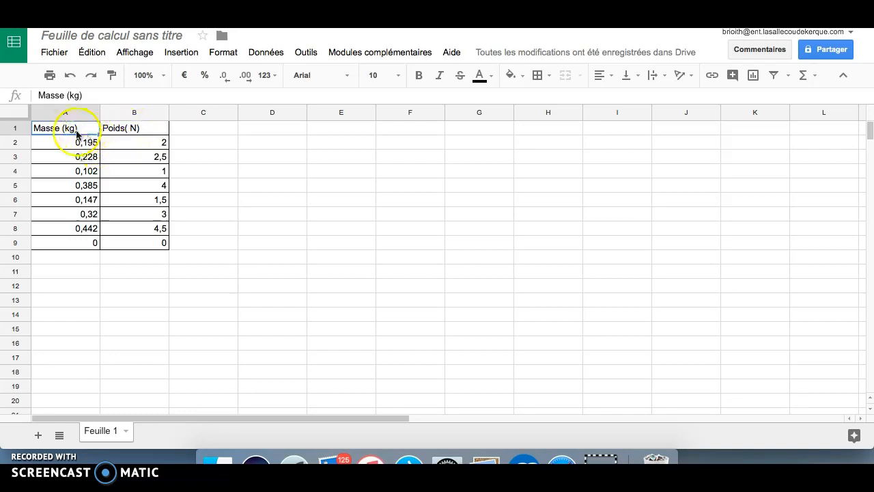
click(163, 265)
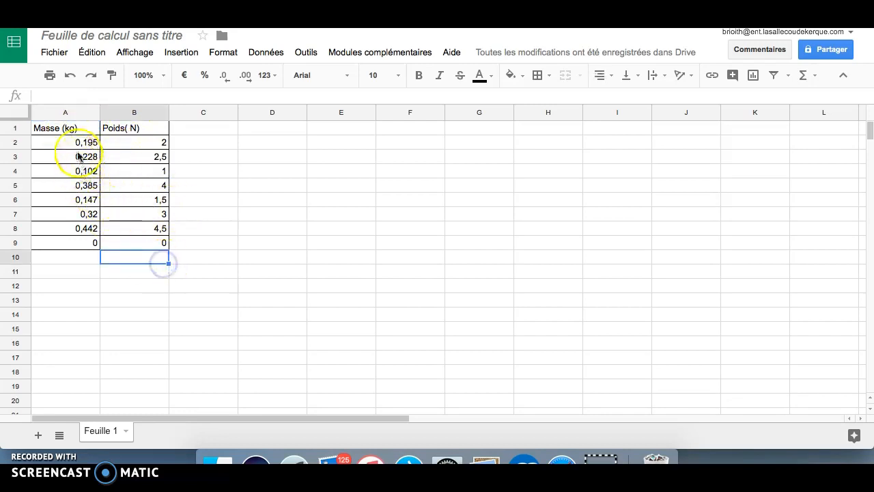
click(79, 129)
drag(79, 128, 156, 247)
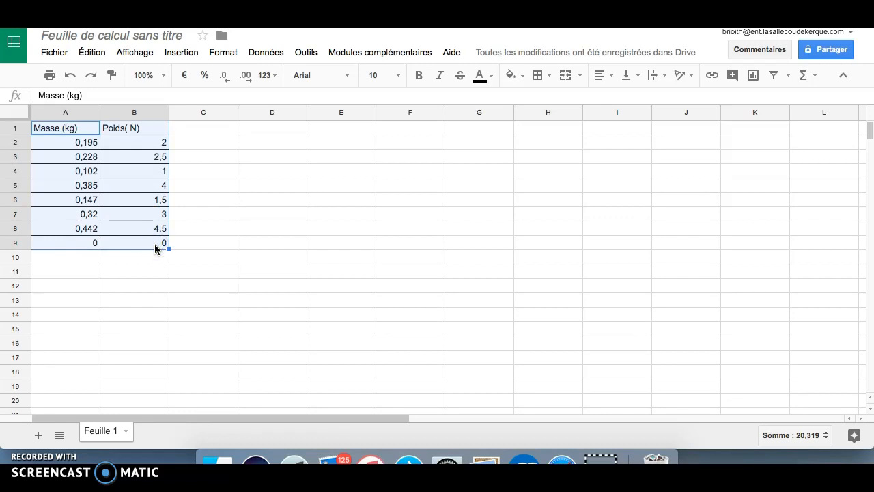
click(185, 55)
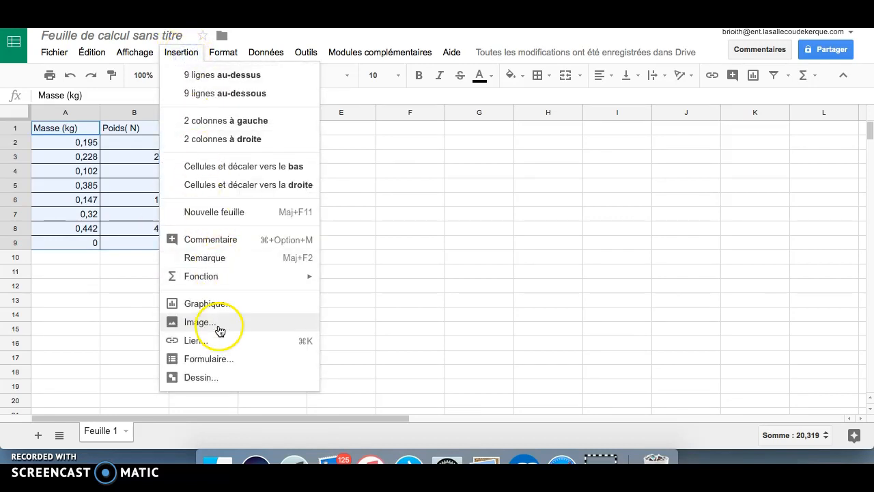
click(208, 303)
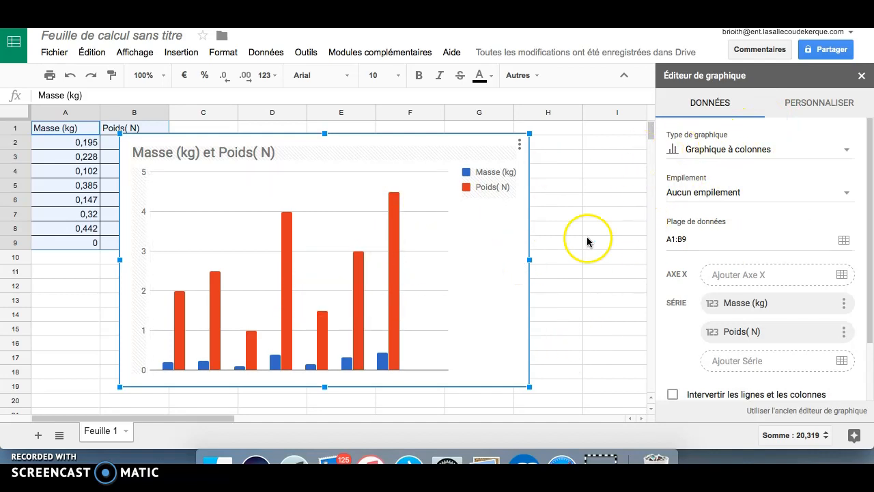
Step: Change the chart type to the scatter plot, Graphique à nuage de points
click(846, 150)
scroll(725, 291, down, 5)
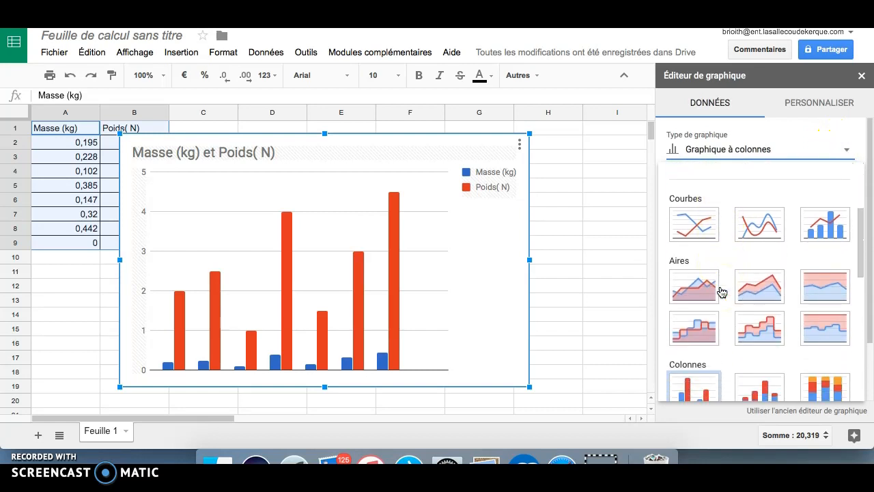
scroll(722, 292, down, 5)
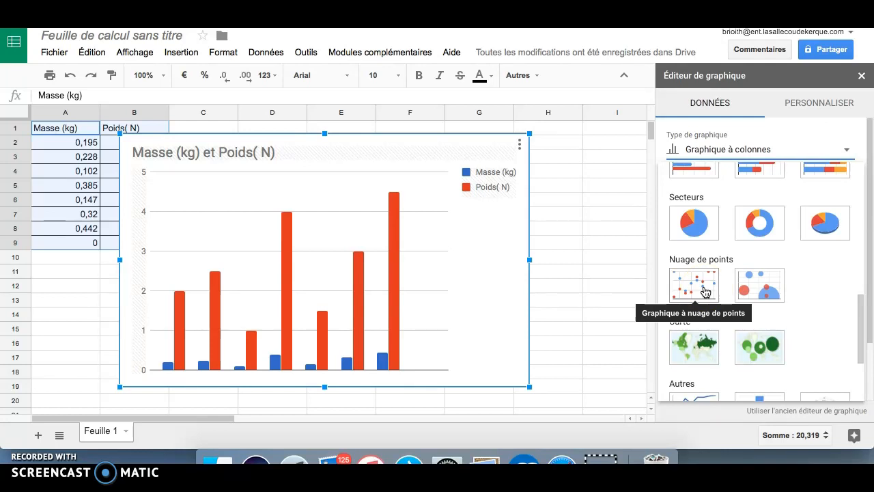
click(705, 293)
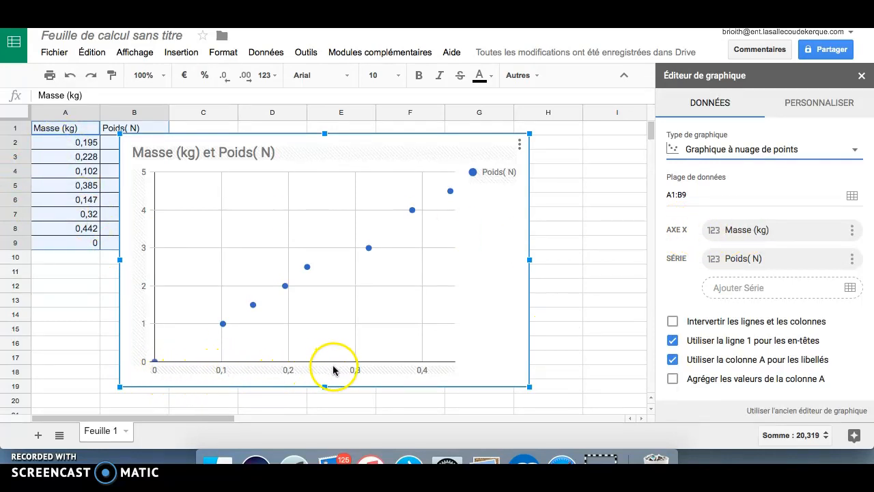
Step: Set the chart's background colour to grey in the chart style settings
click(817, 104)
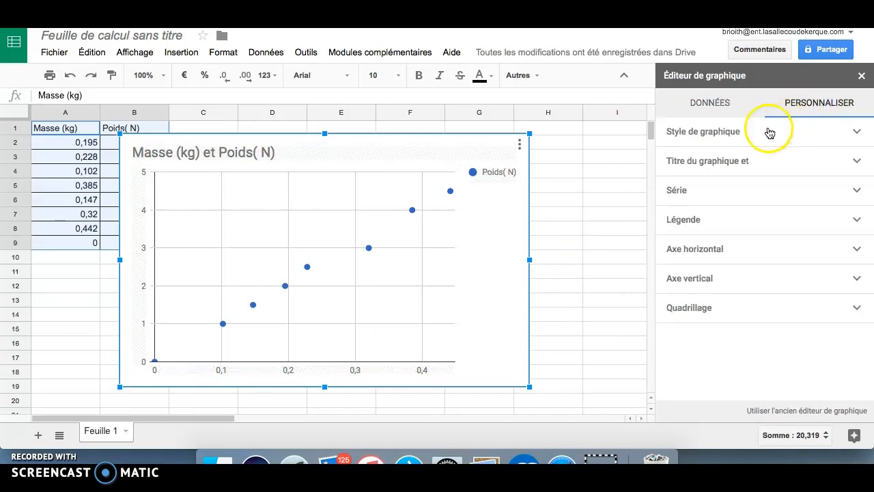
click(743, 133)
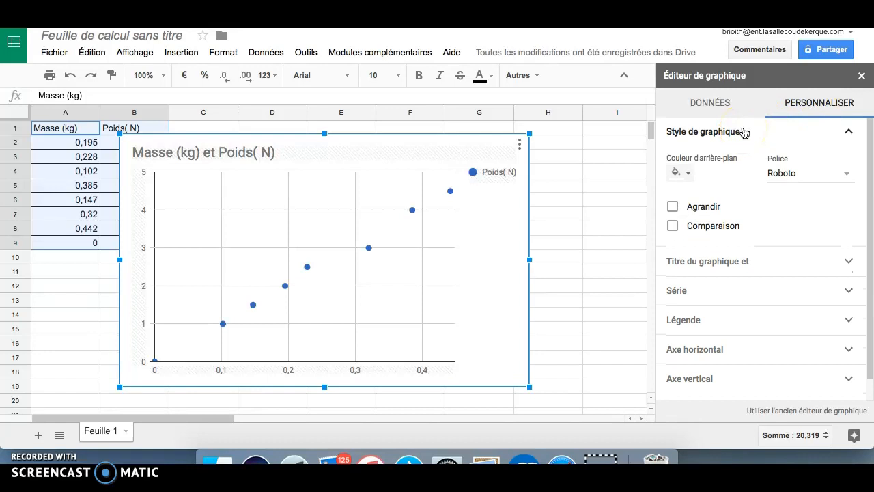
click(681, 172)
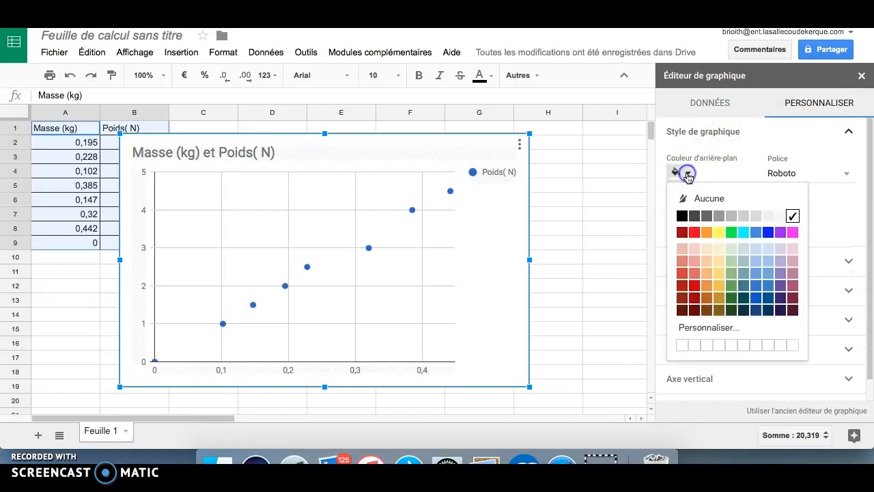
click(731, 217)
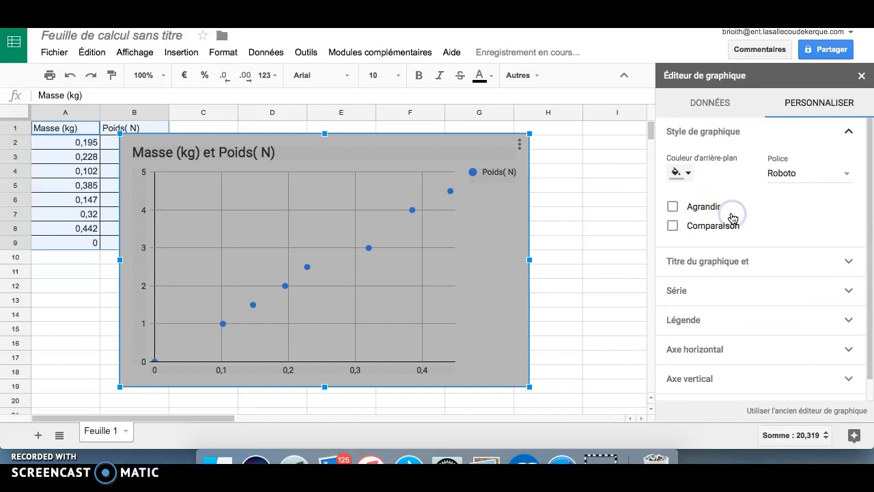
click(713, 139)
Step: Replace the chart title text with "trace du poids en fonction de la masse"
click(714, 160)
click(768, 186)
click(780, 187)
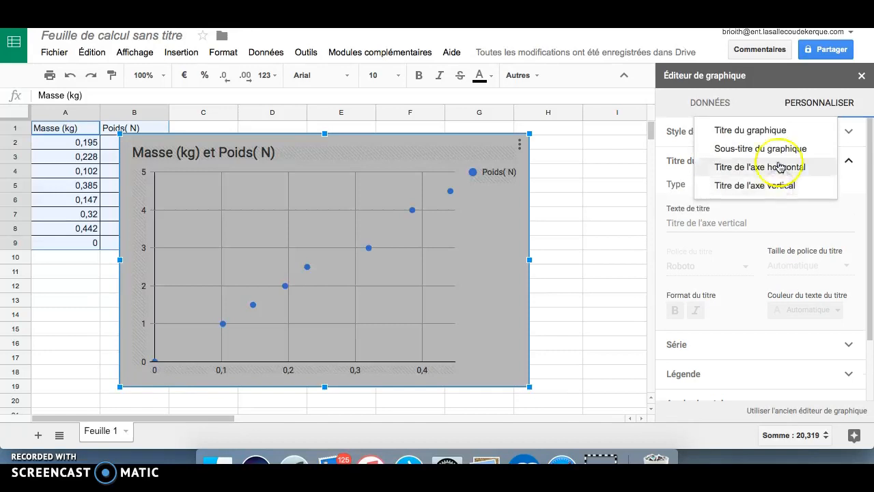
click(771, 133)
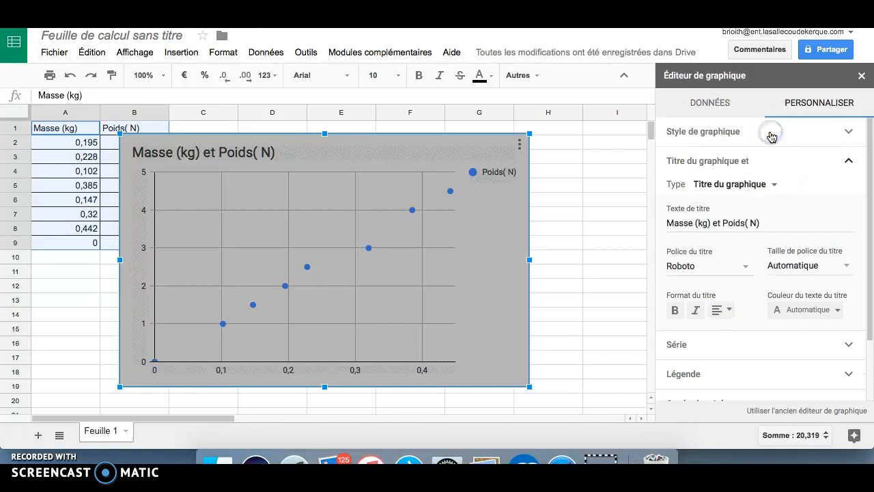
click(672, 227)
triple_click(672, 228)
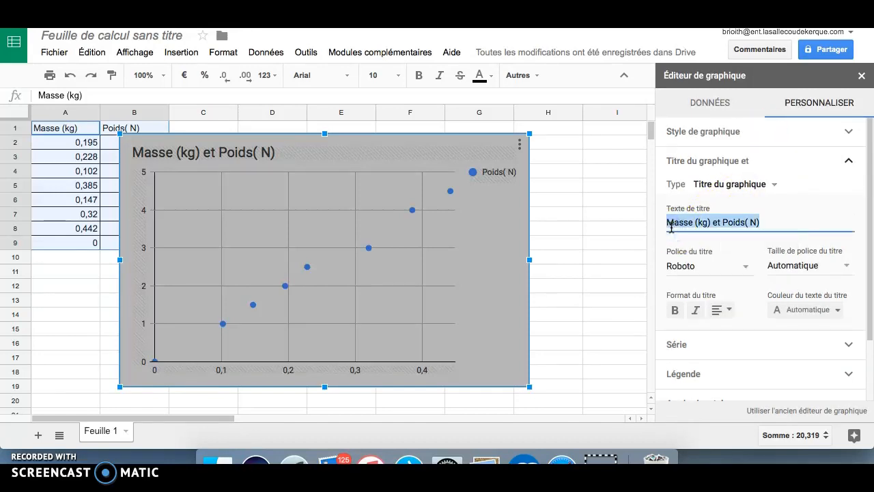
text(t)
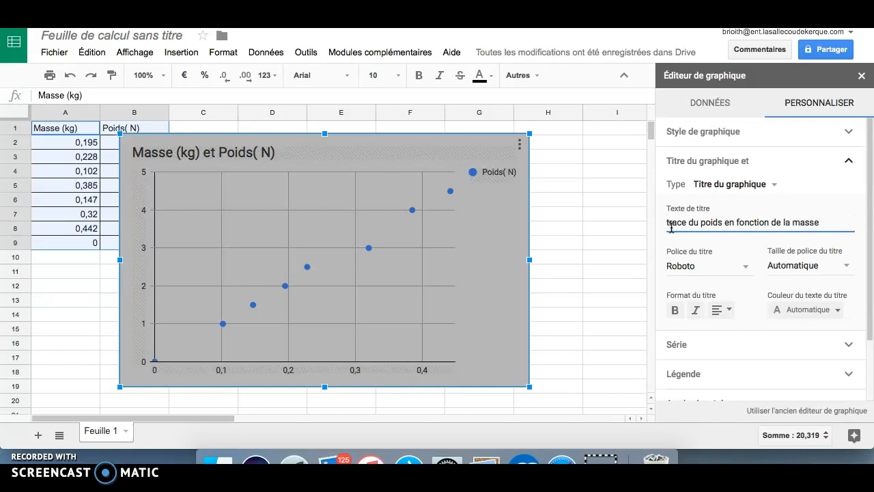
Step: Format the chart title in bold Comic Sans MS
click(744, 268)
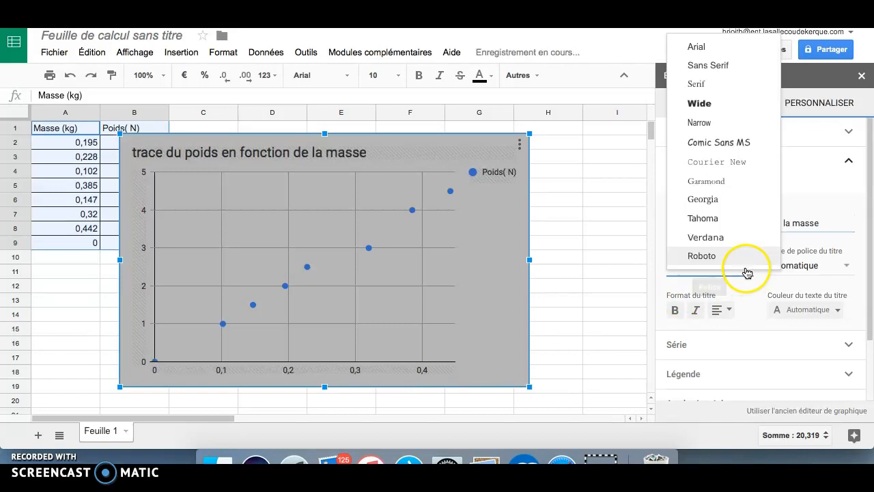
click(736, 145)
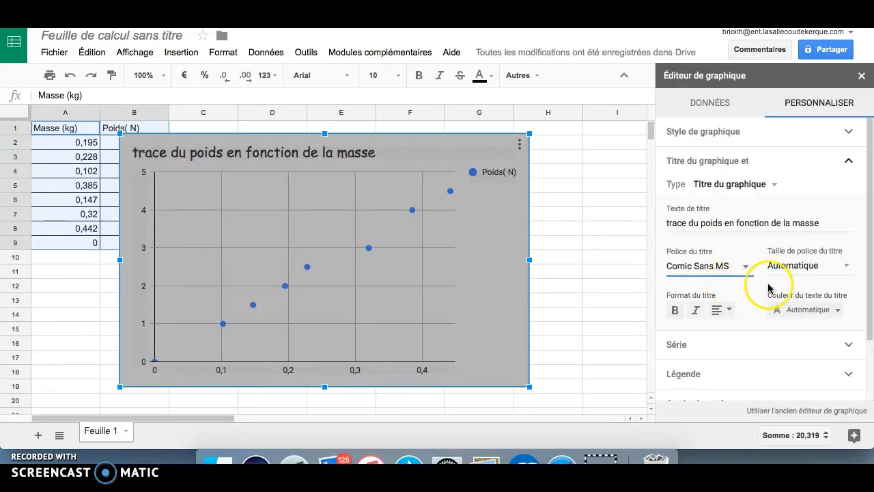
click(675, 311)
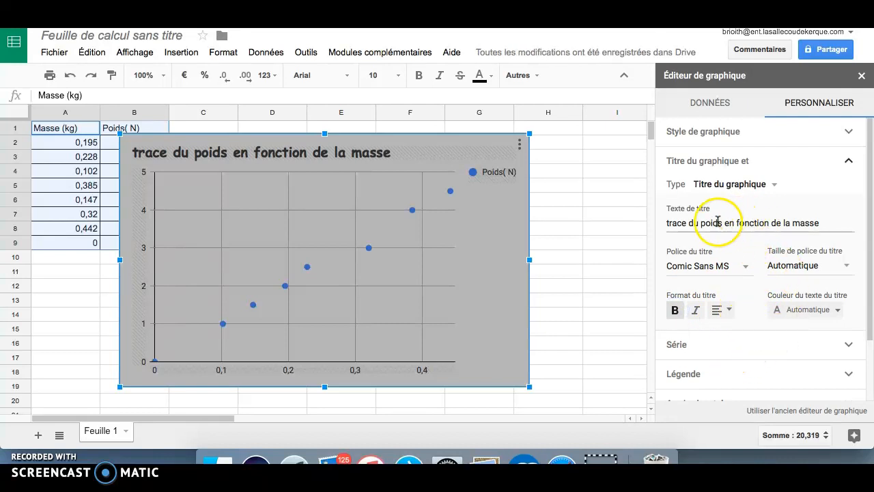
Step: Give the horizontal axis the title "masse ( kg)"
click(752, 183)
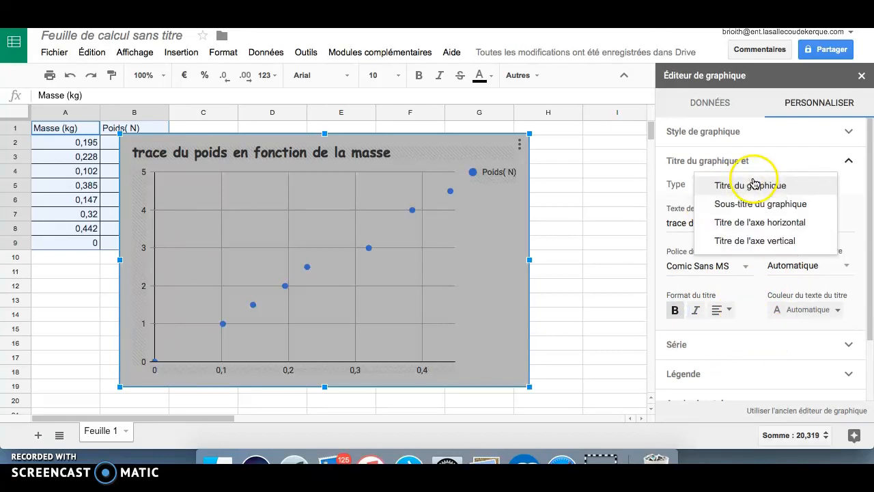
click(754, 222)
click(732, 219)
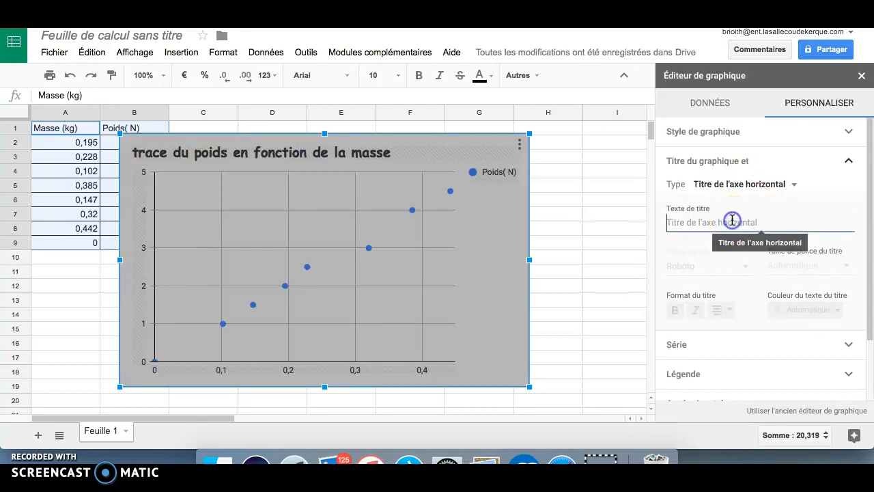
text(me)
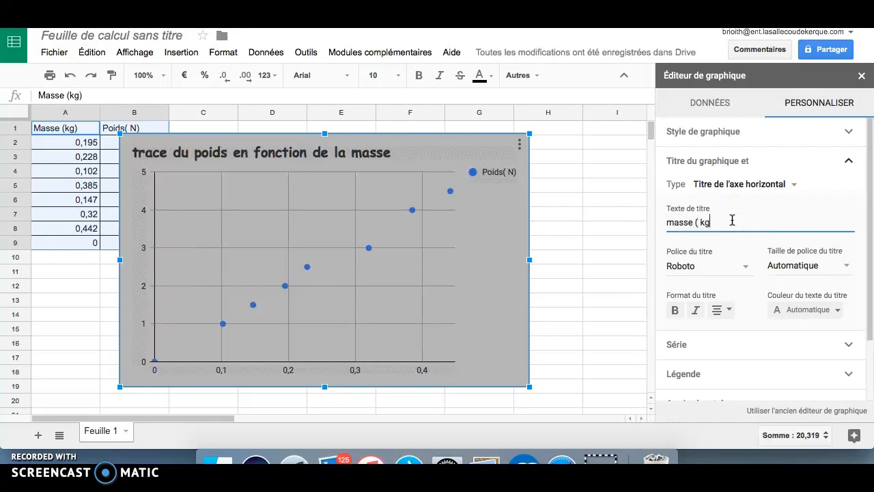
Step: Give the vertical axis the title "poids ( N)" and close the title settings
click(790, 184)
click(785, 204)
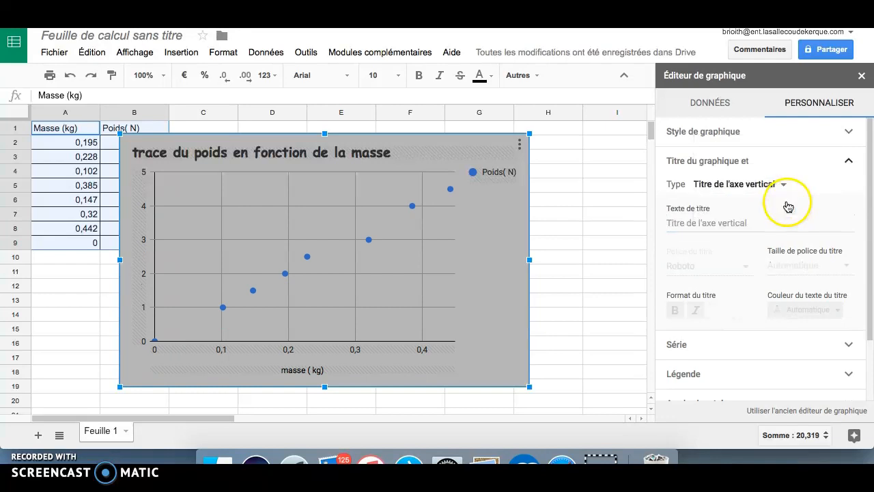
click(720, 223)
text(po)
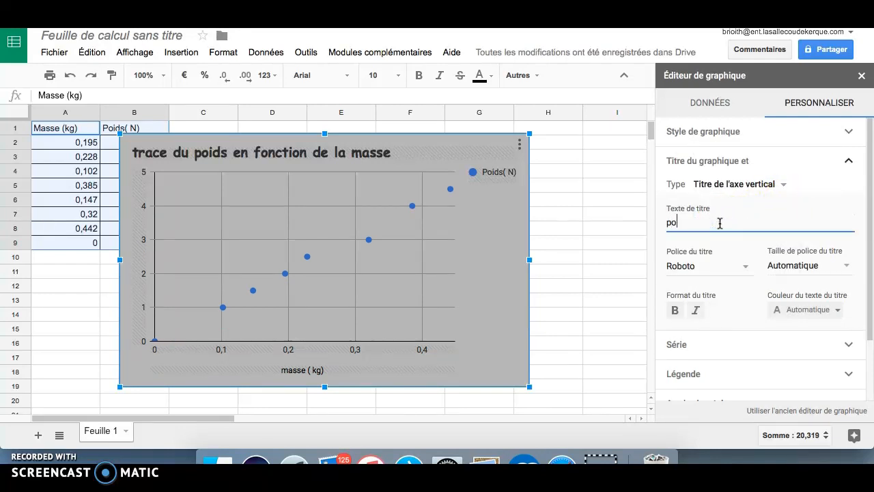
text(ids ( N)
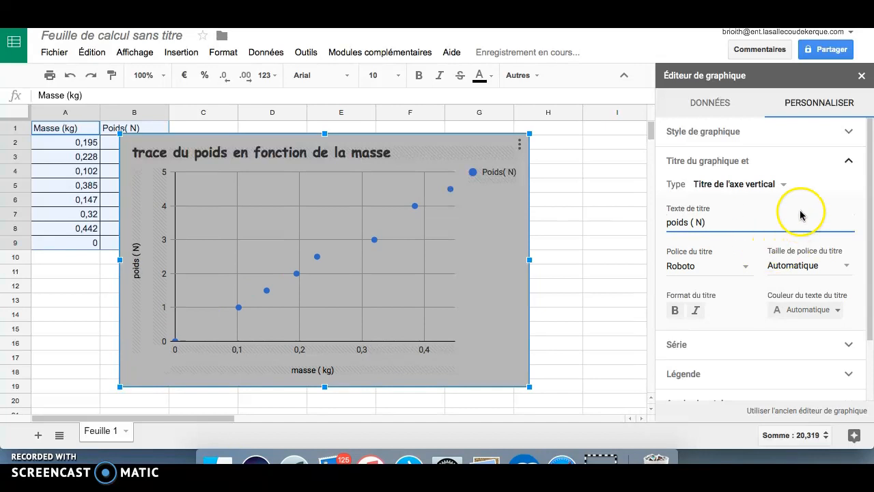
click(784, 185)
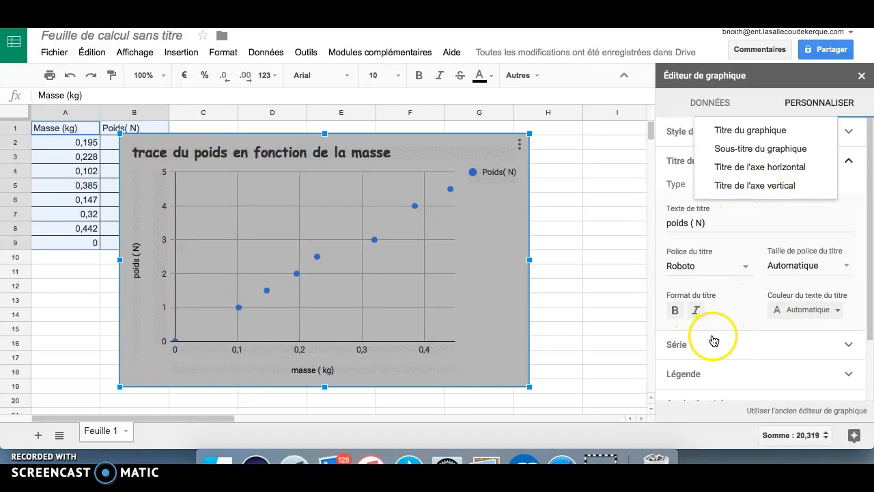
click(846, 161)
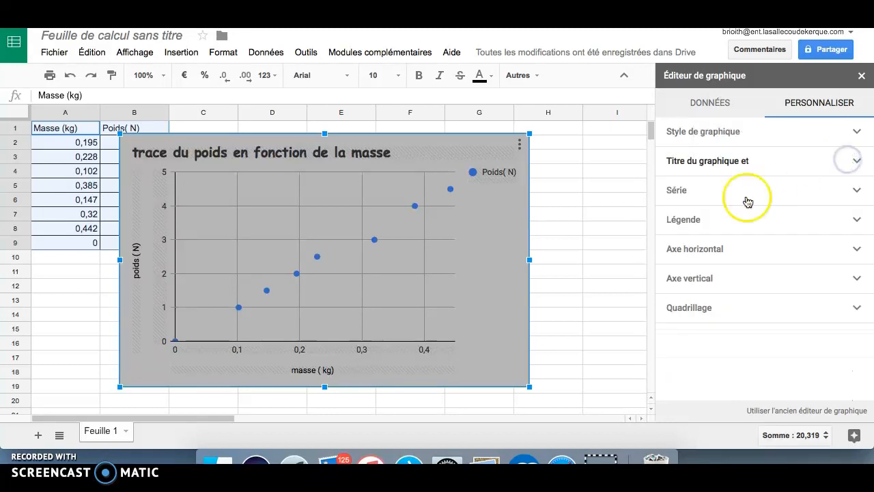
Step: Format the Poids( N) series with red points in the cross shape (Croix)
click(680, 191)
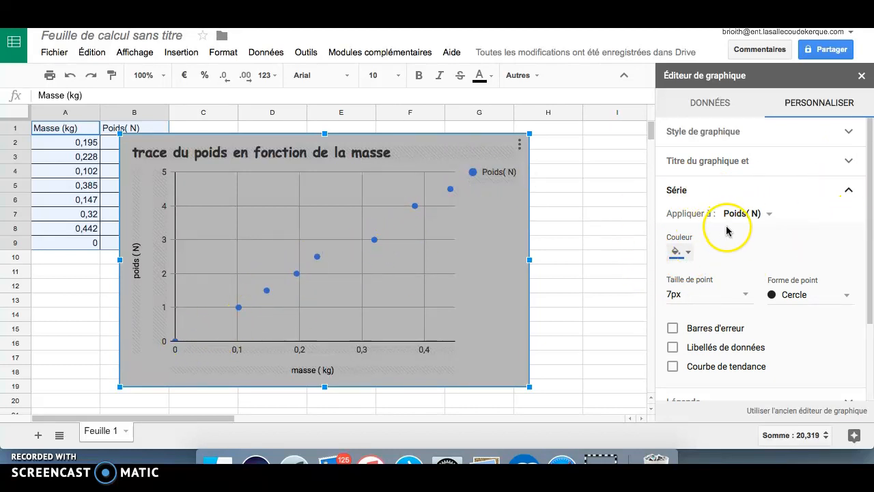
click(679, 251)
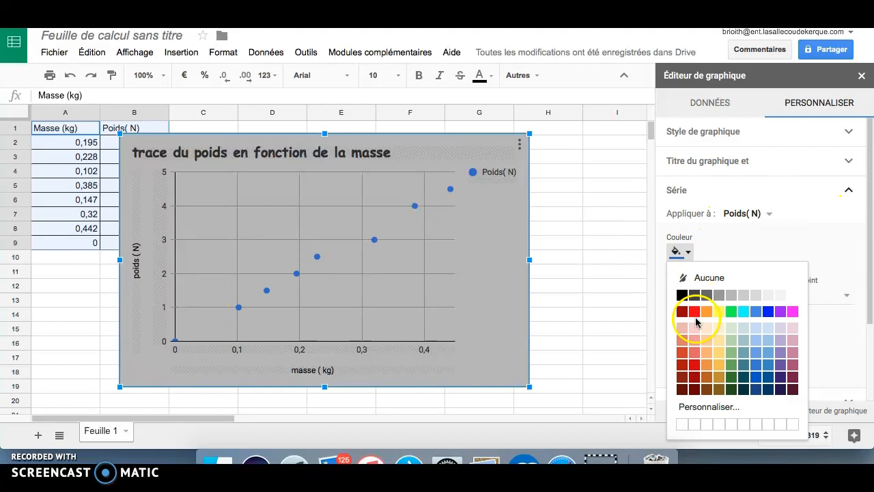
click(694, 313)
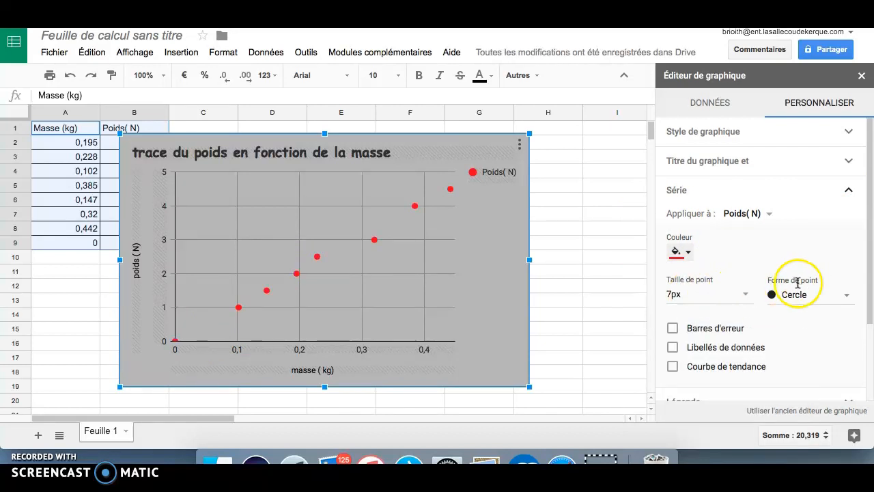
click(847, 295)
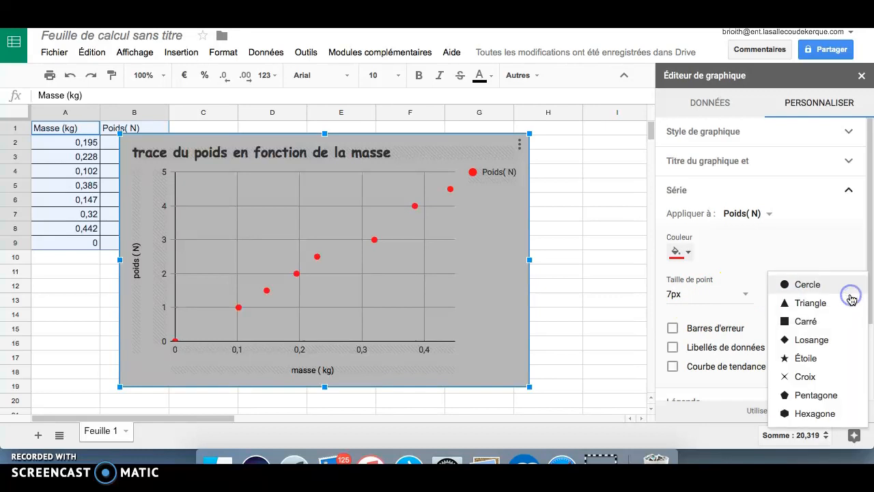
click(822, 376)
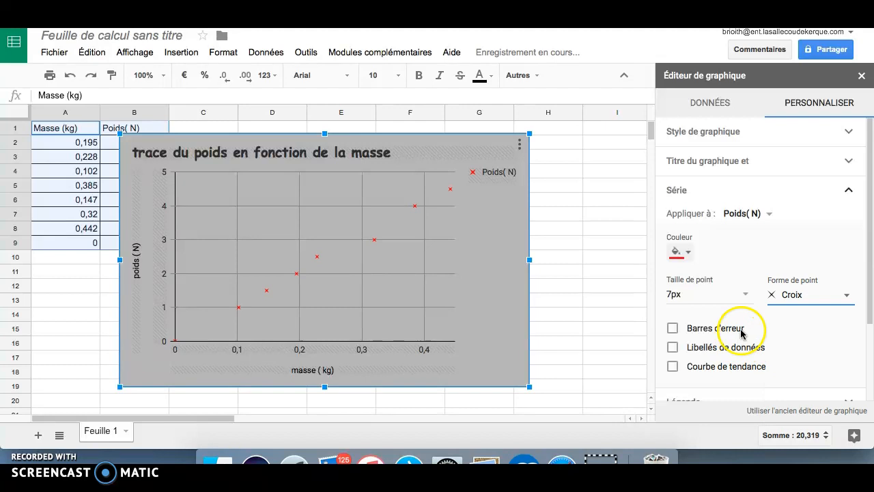
Step: Set the Poids( N) series point size to 10px, add a trend line (Courbe de tendance), and close the series settings
click(744, 294)
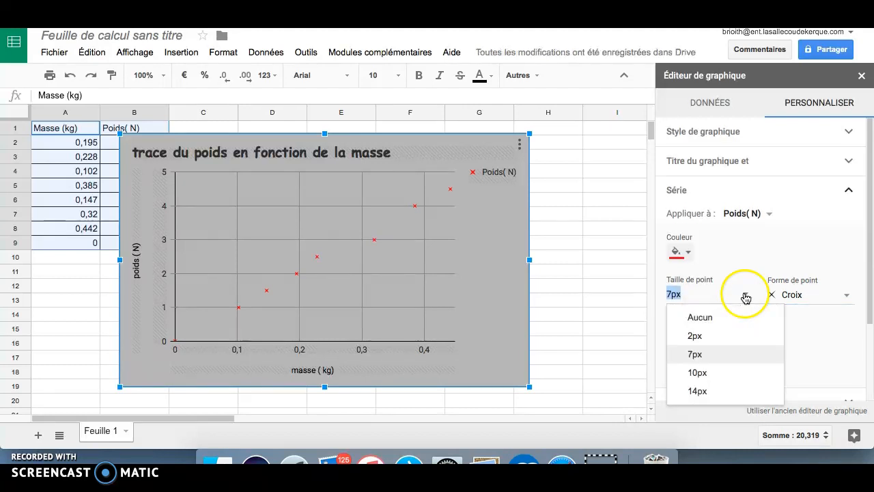
click(712, 379)
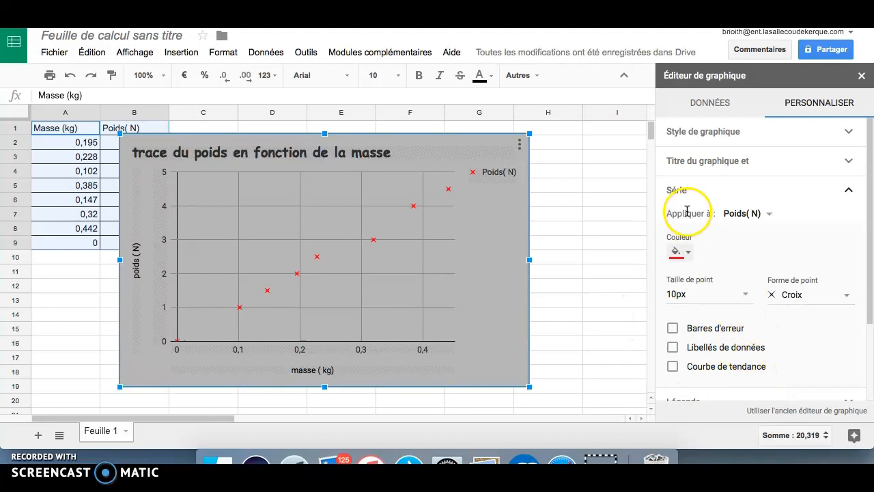
click(672, 367)
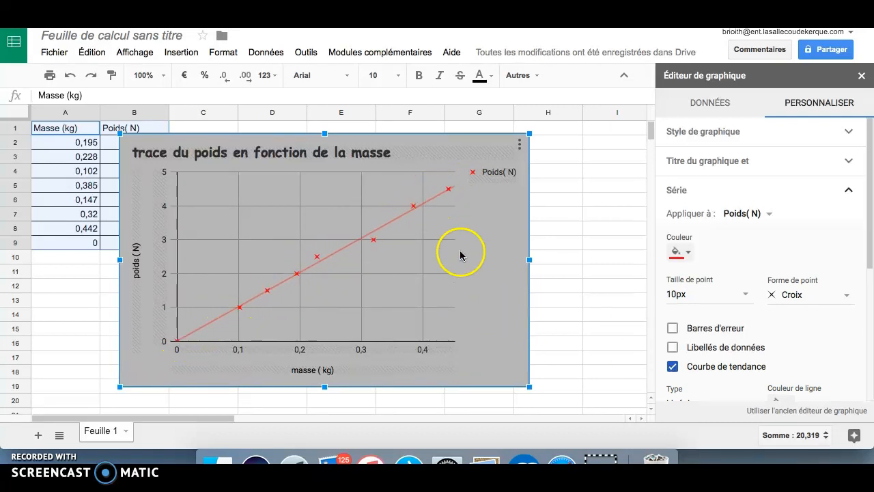
click(830, 191)
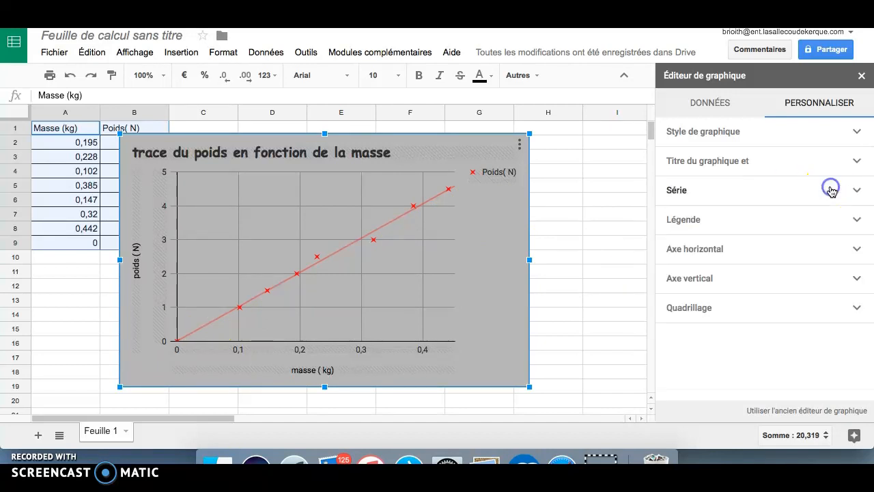
Step: Remove the chart legend by setting its position to Aucune, and close the legend settings
click(708, 225)
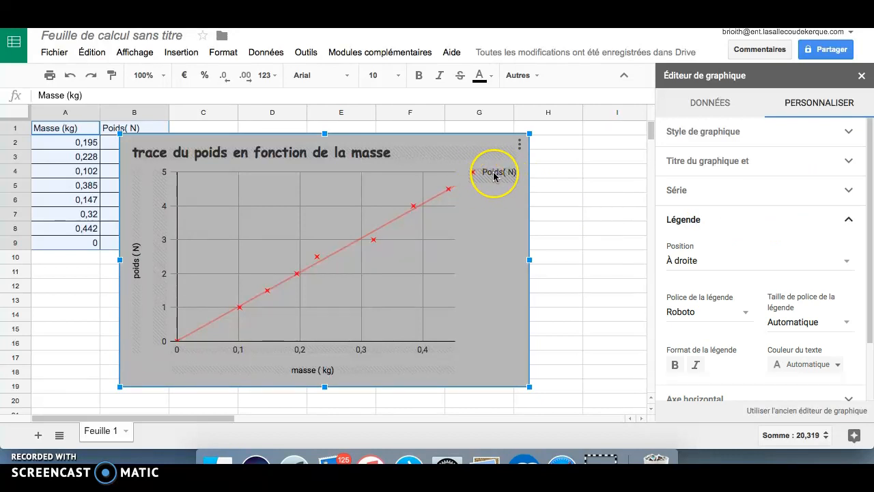
click(845, 261)
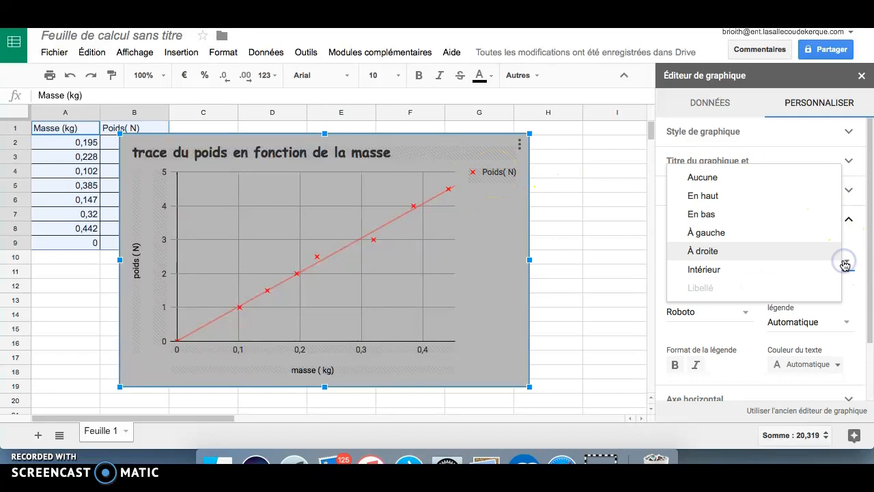
click(744, 177)
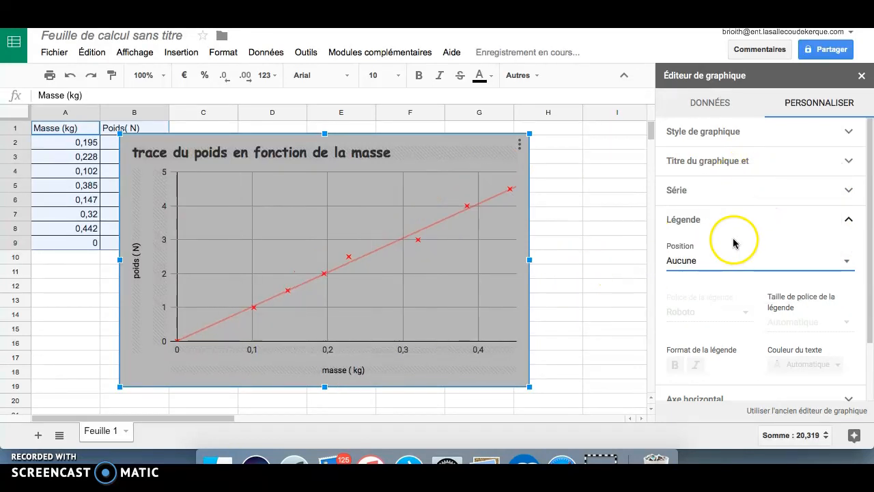
click(688, 224)
click(613, 321)
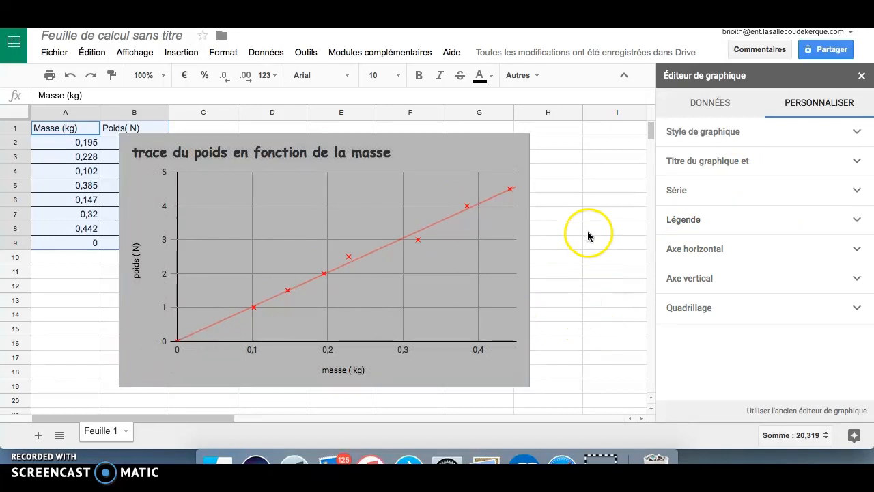
Step: Close the chart editor and move the chart beside the table so that both data columns are uncovered
click(862, 76)
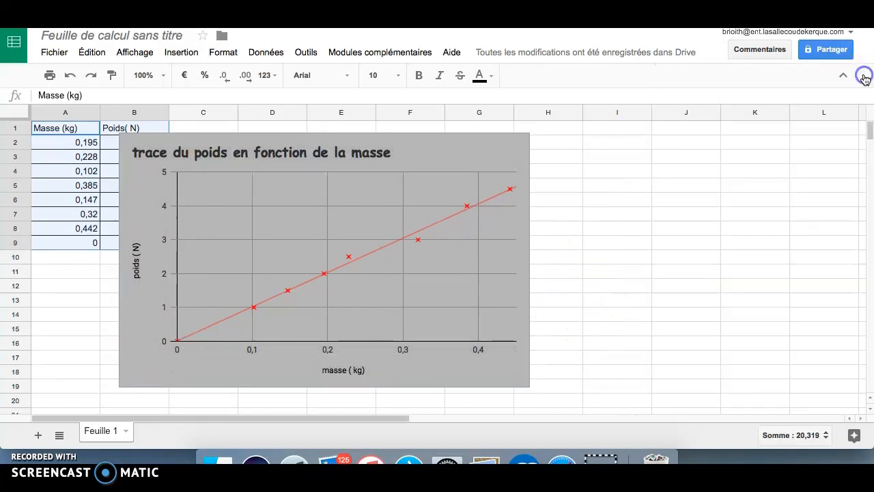
click(470, 330)
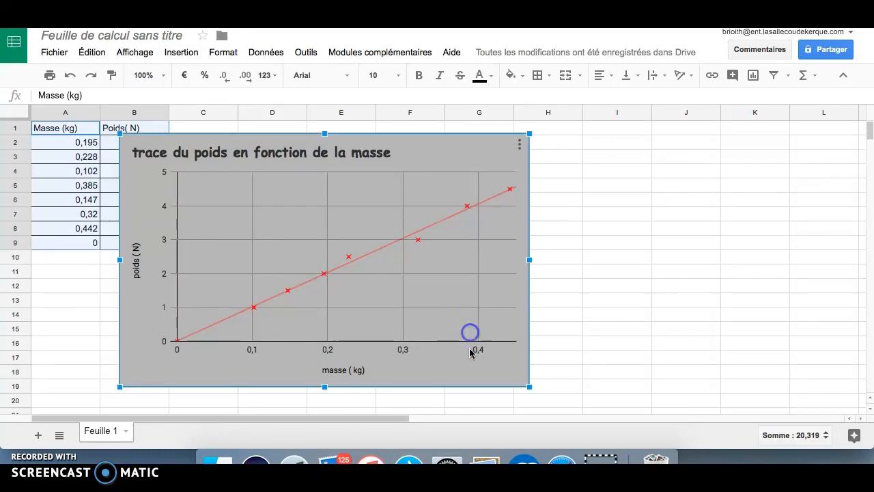
drag(456, 366, 527, 379)
click(622, 302)
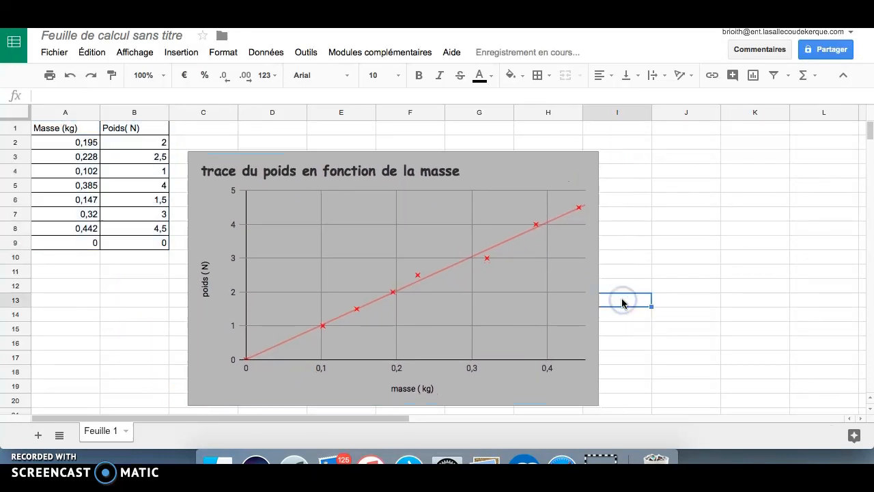
Step: Change the mass in cell A5 to 0,420
click(96, 189)
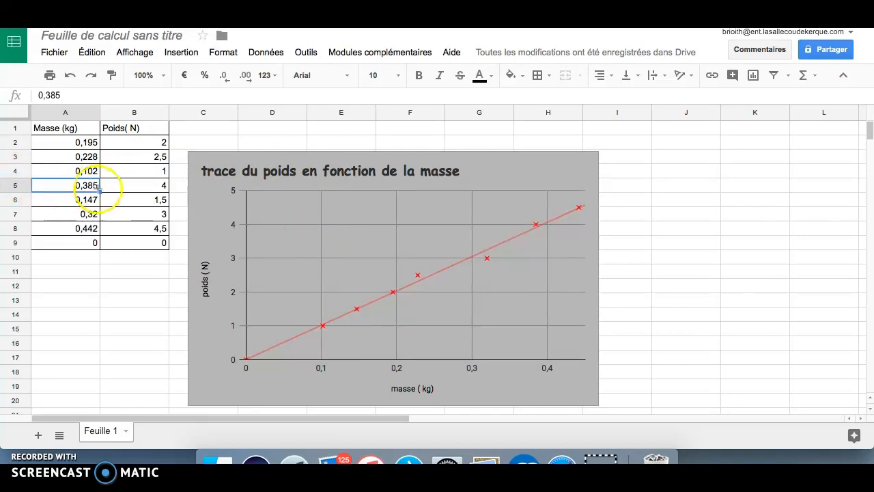
click(57, 93)
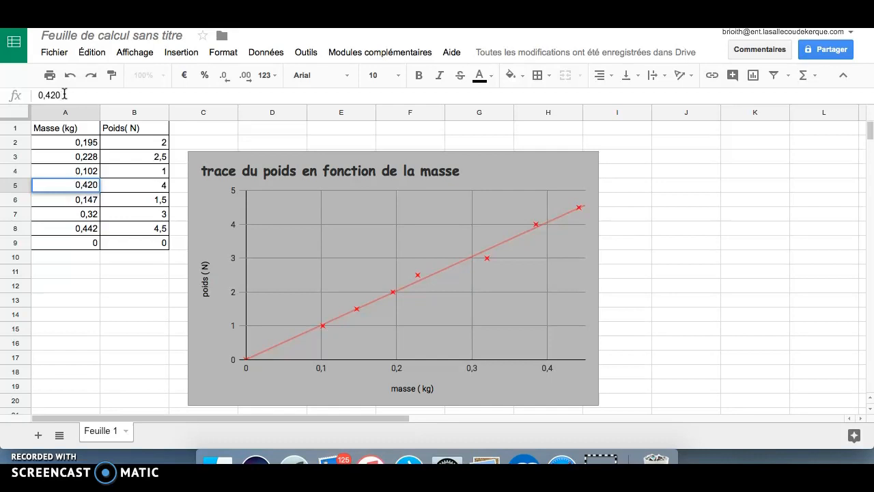
key(Return)
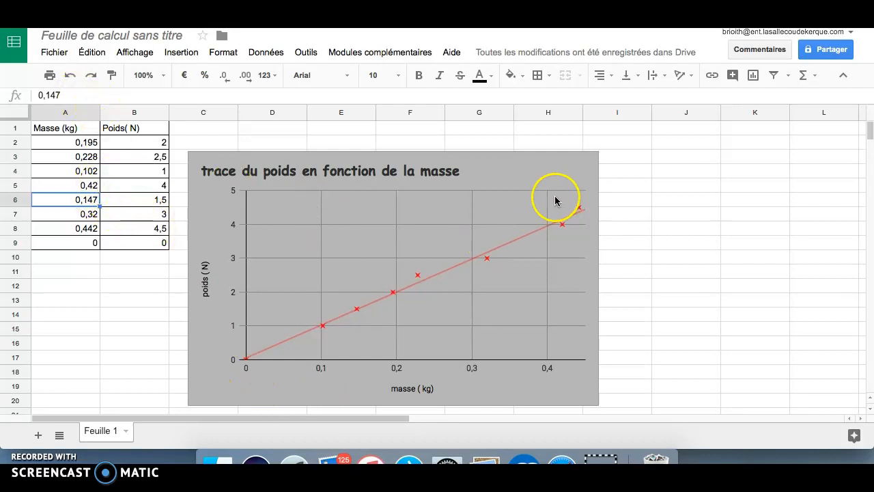
Step: Rename the spreadsheet as "trace du poids en fonction de la masse"
click(143, 41)
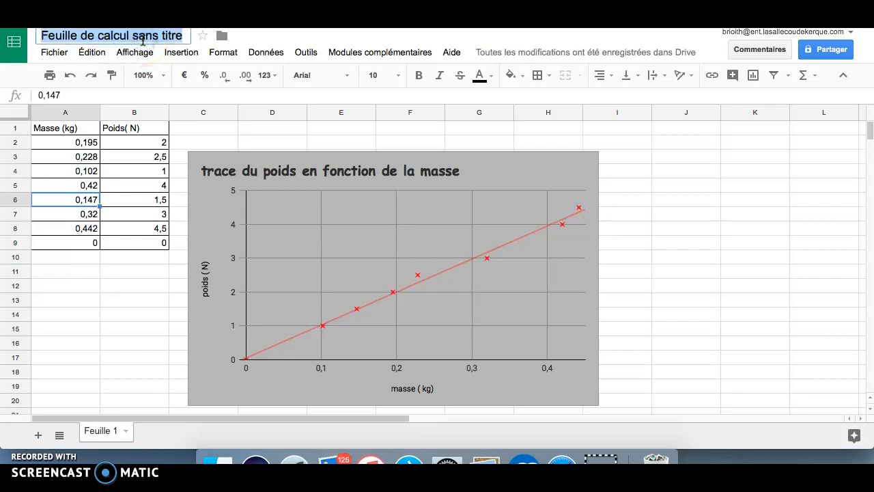
text(trace d)
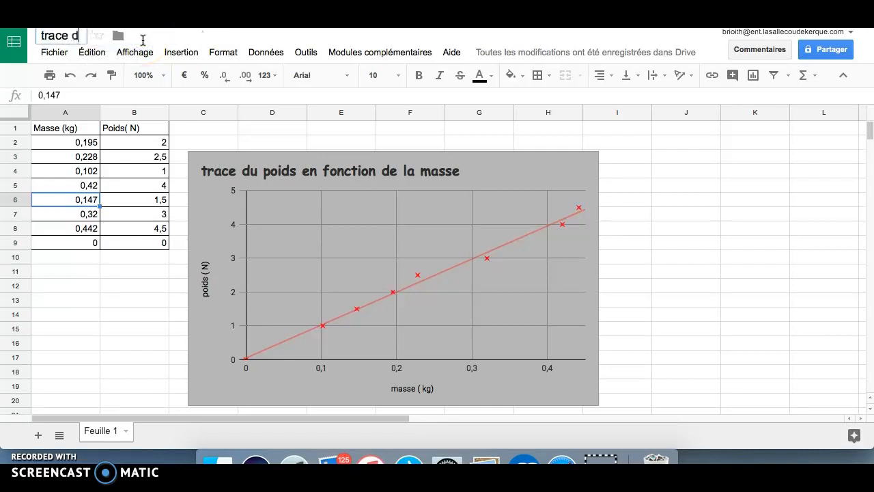
text(u poids e)
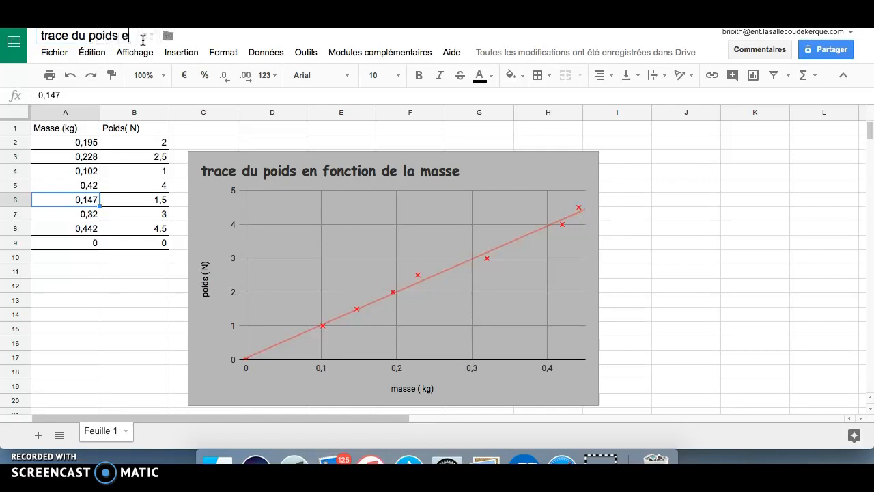
text(n focnti)
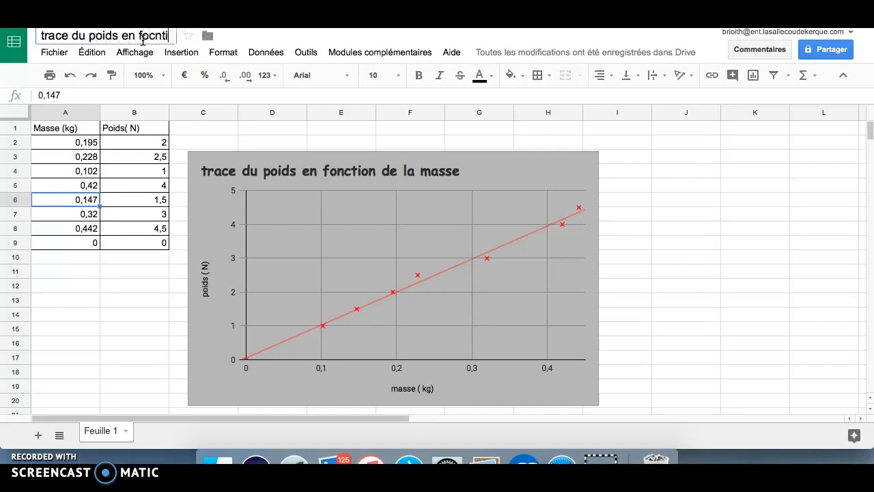
text(on de la masse)
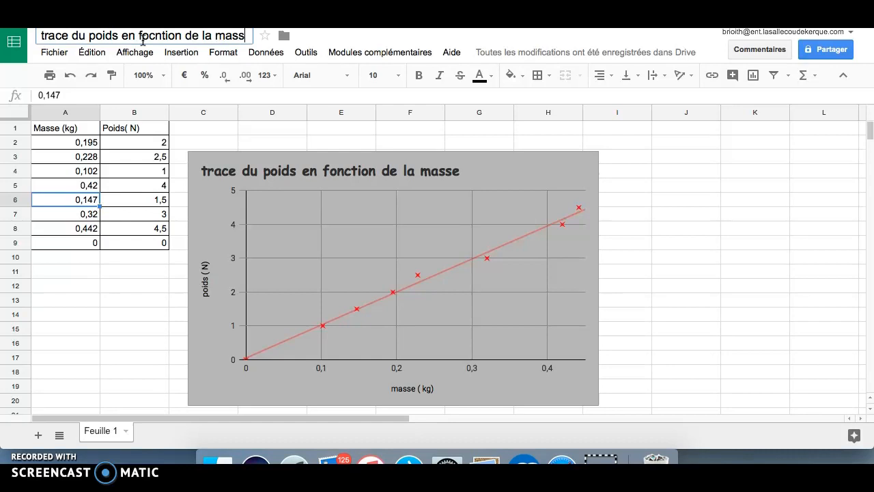
click(140, 35)
click(154, 35)
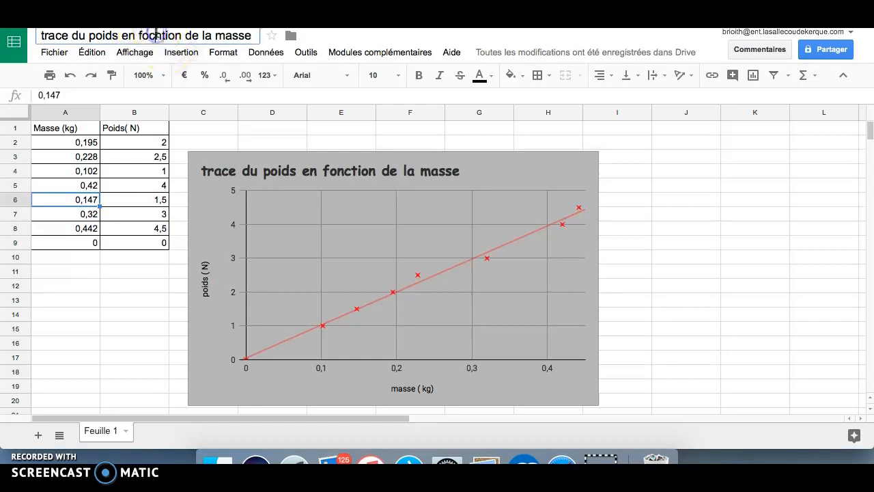
key(BackSpace)
text(c)
click(688, 285)
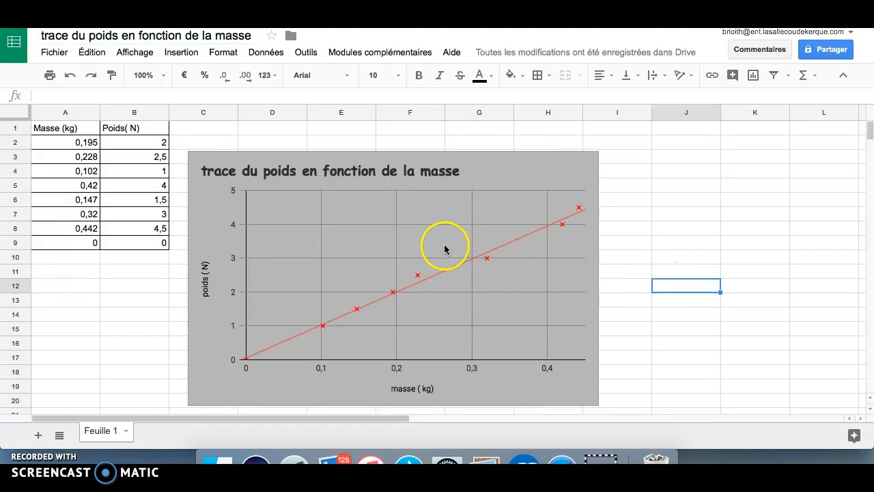
Step: Reopen the chart editor for the weight-against-mass chart
click(126, 300)
double_click(293, 190)
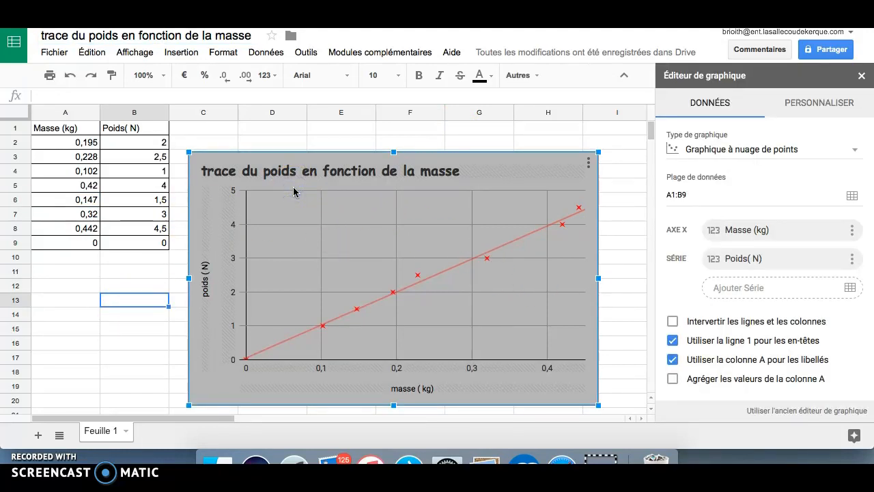